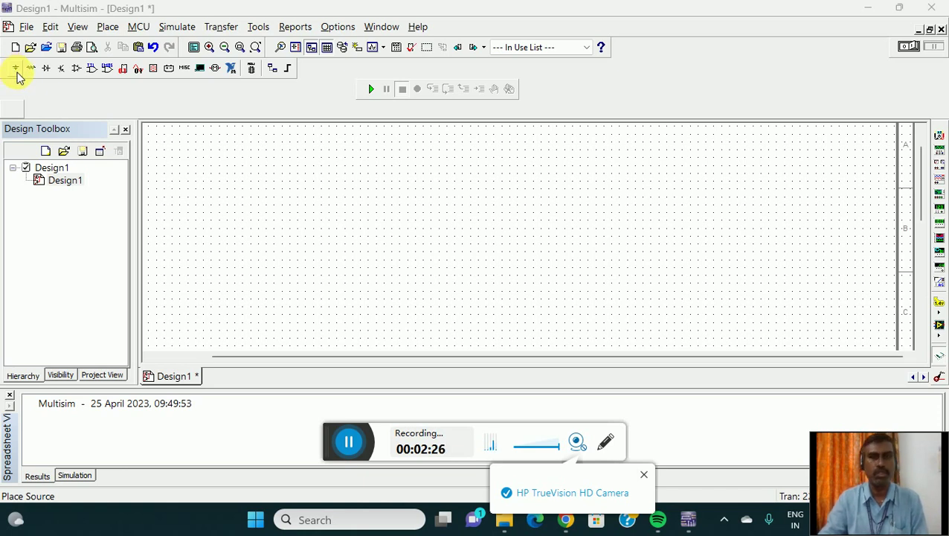
- Examine the Sources component families, from power, signal and controlled sources to control function blocks and digital sources, without placing anything
left_click(15, 69)
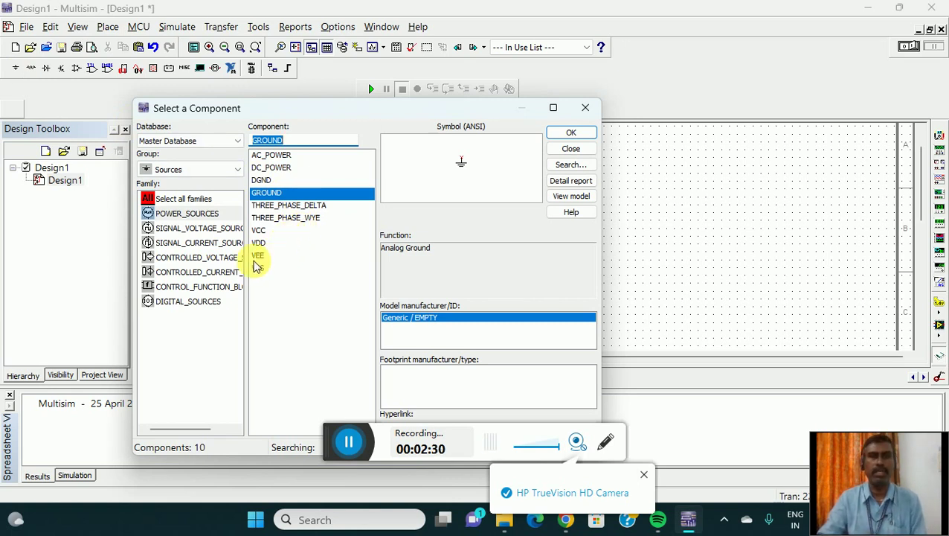
left_click(206, 214)
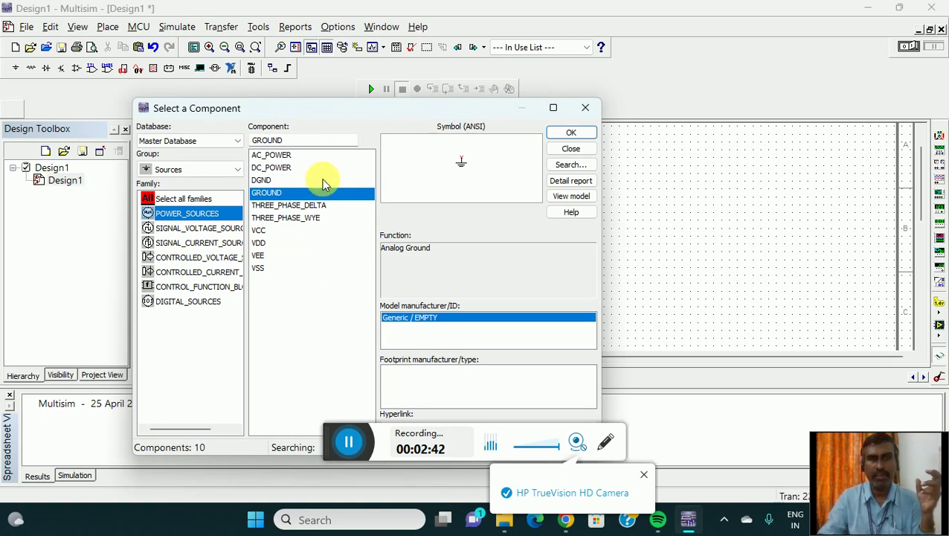
left_click(213, 232)
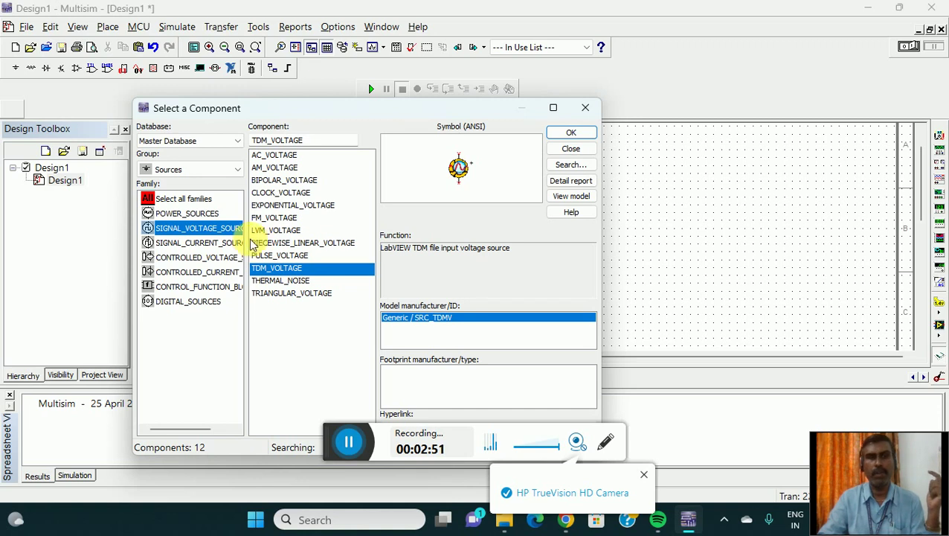
left_click(192, 243)
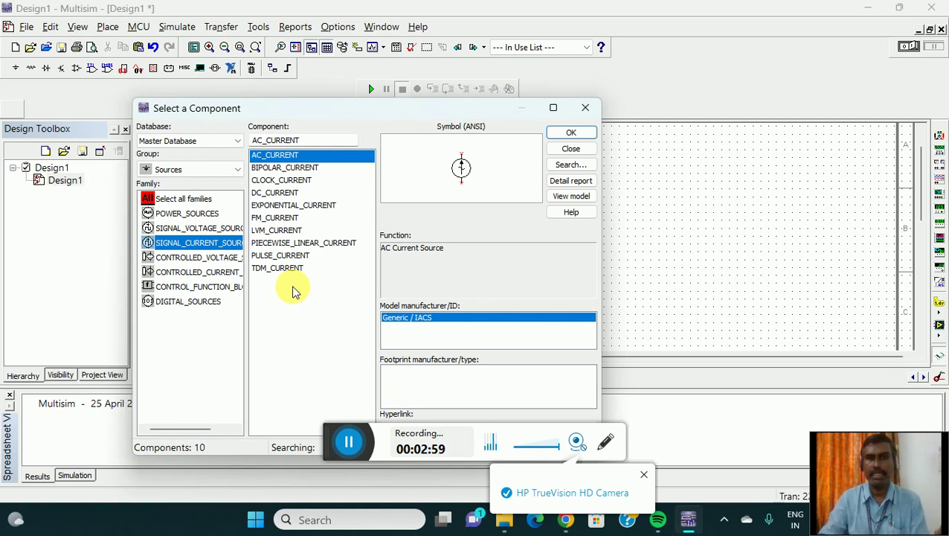
left_click(217, 259)
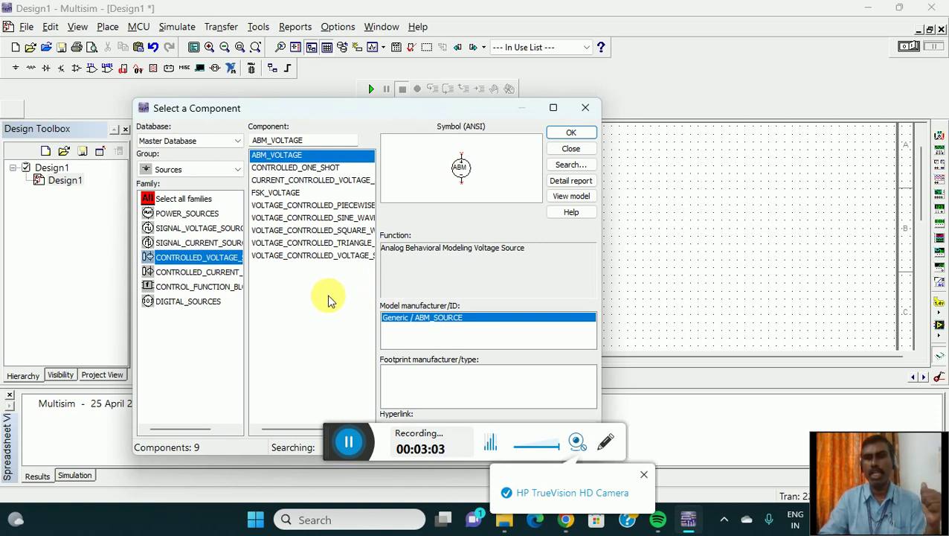
left_click(196, 271)
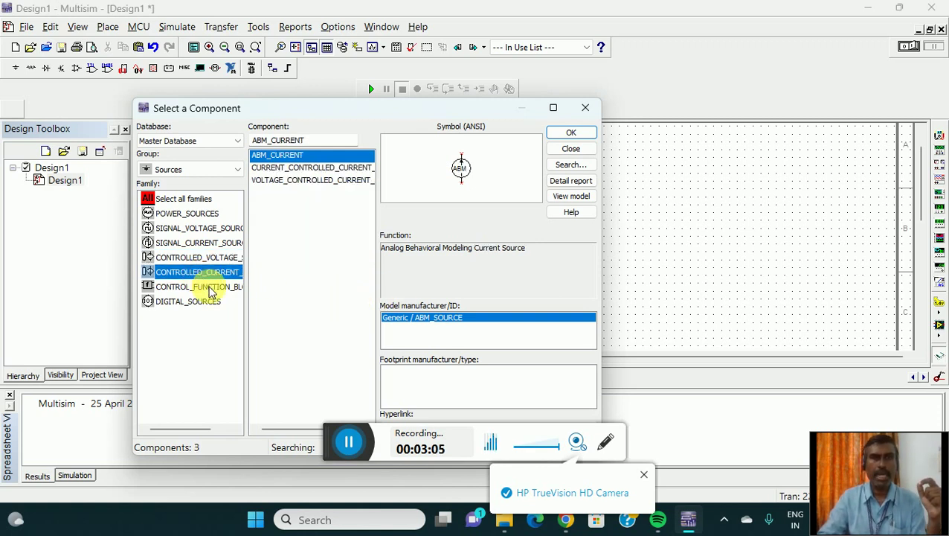
left_click(211, 294)
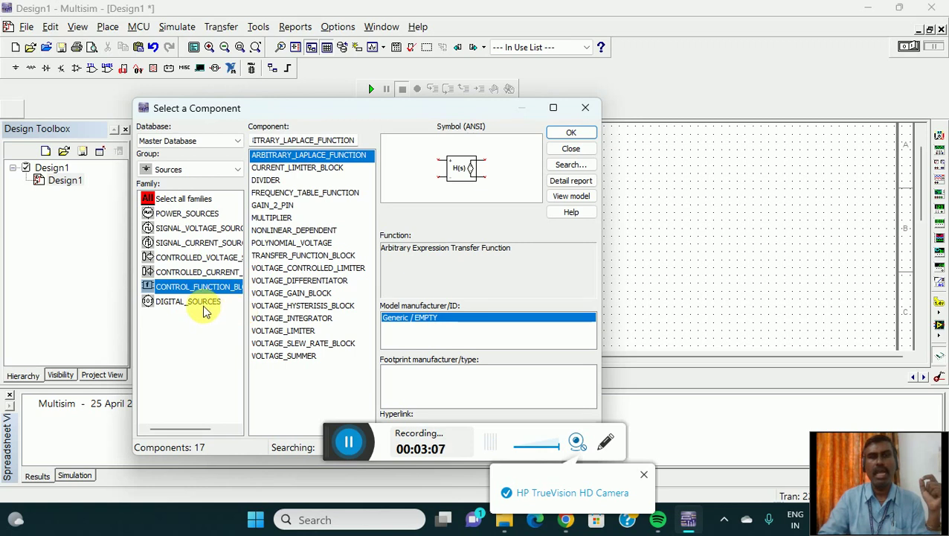
left_click(205, 308)
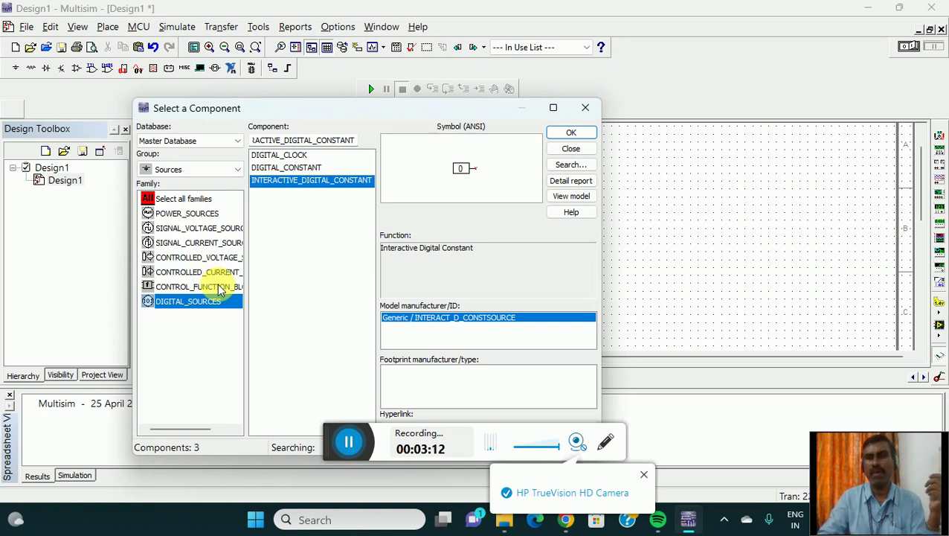
left_click(586, 108)
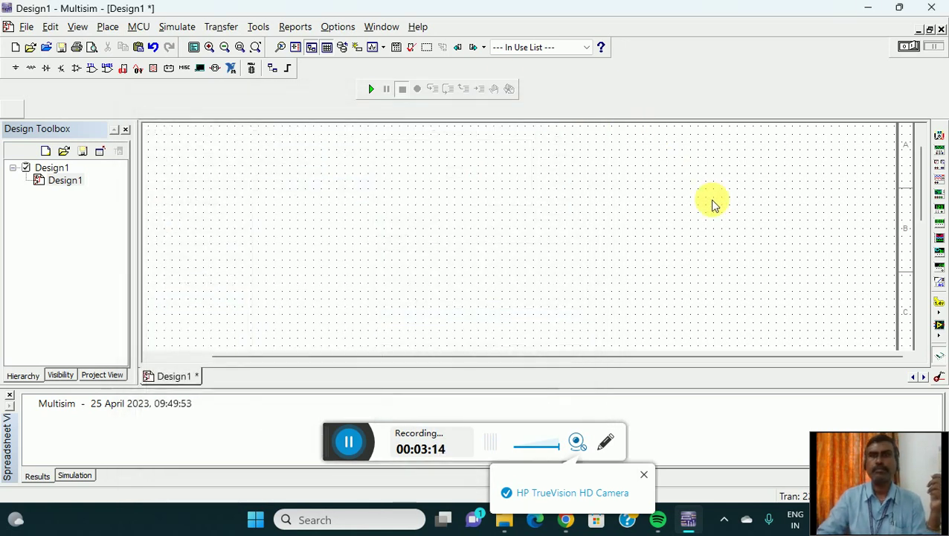
- Examine the SWITCH family in the Basic component group, previewing the DIPSW7 and DIPSW5 switch packs
left_click(31, 68)
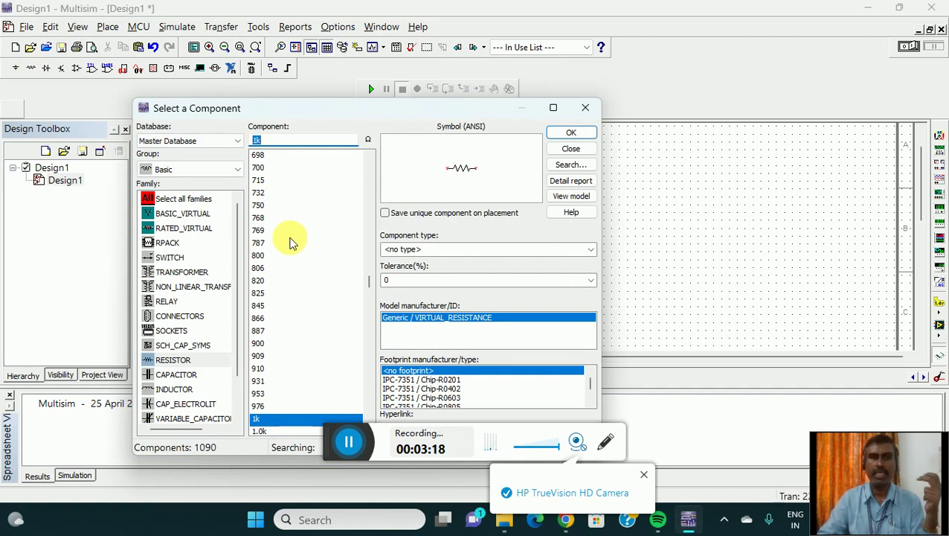
left_click(193, 256)
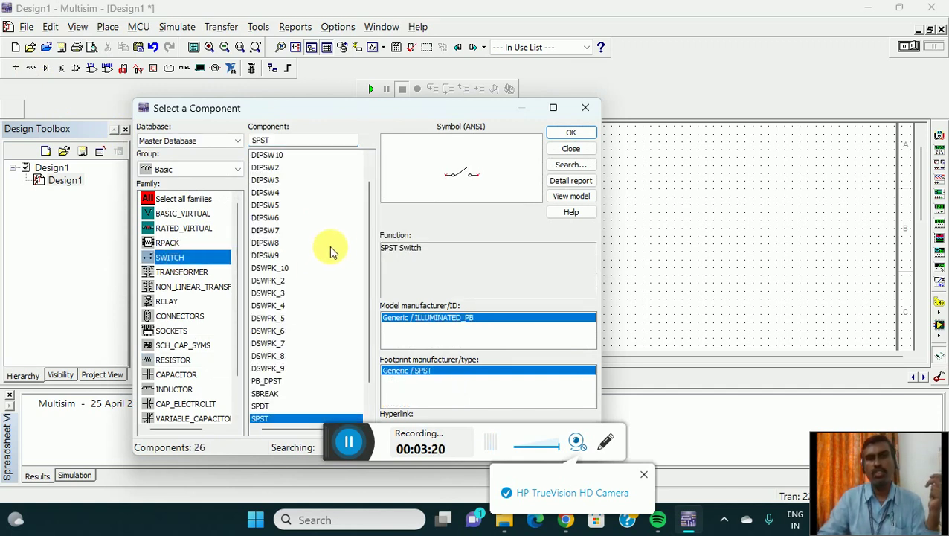
scroll(365, 246, "down", 1)
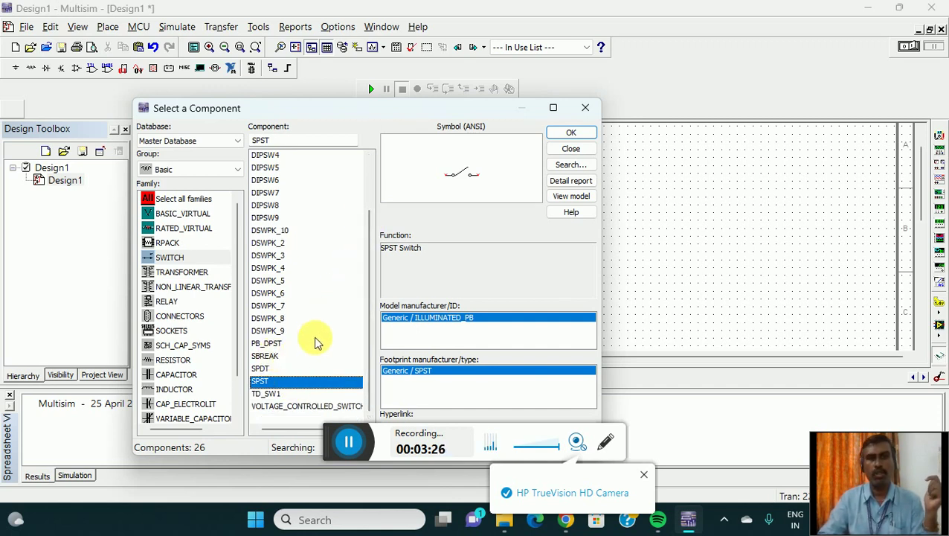
left_click(277, 194)
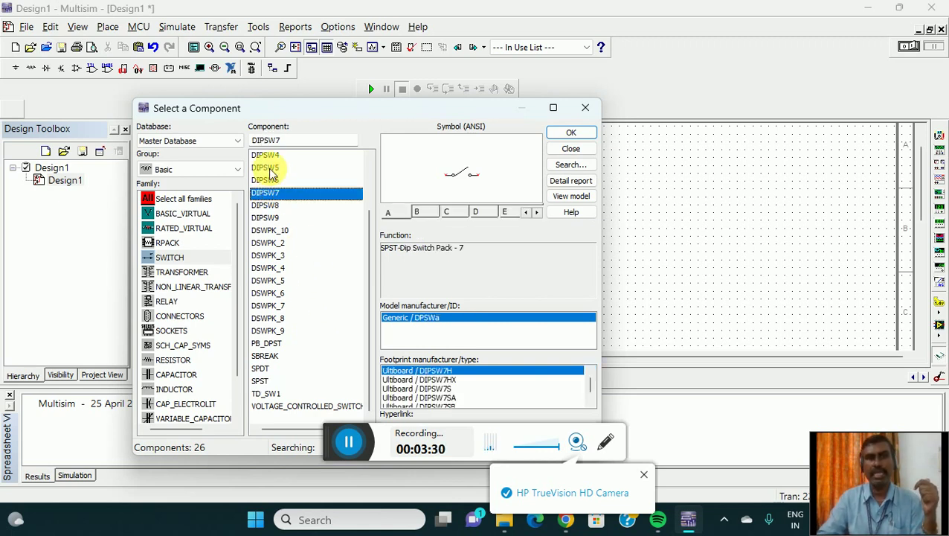
left_click(269, 167)
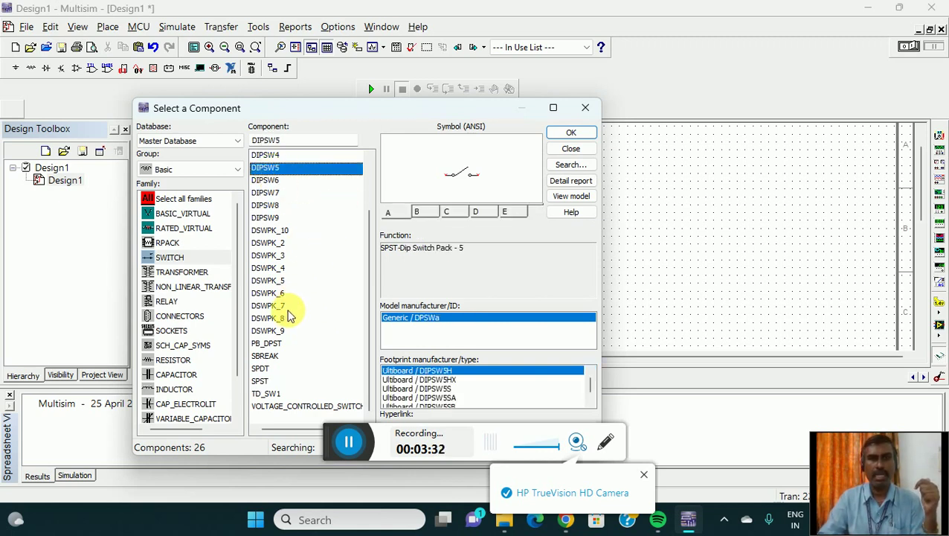
- Examine the transformer, resistor, capacitor, inductor and electrolytic capacitor families of the Basic group, and leave the component browser
left_click(186, 274)
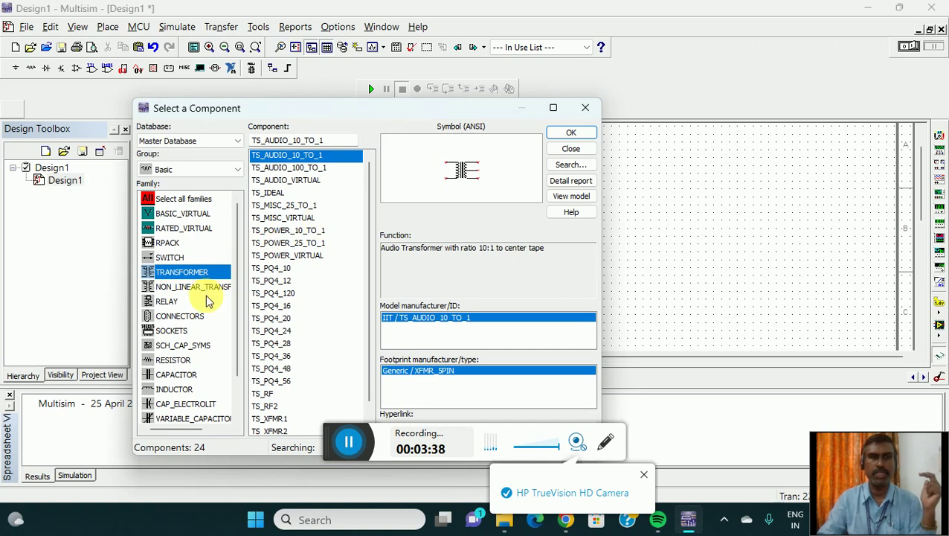
scroll(186, 335, "down", 1)
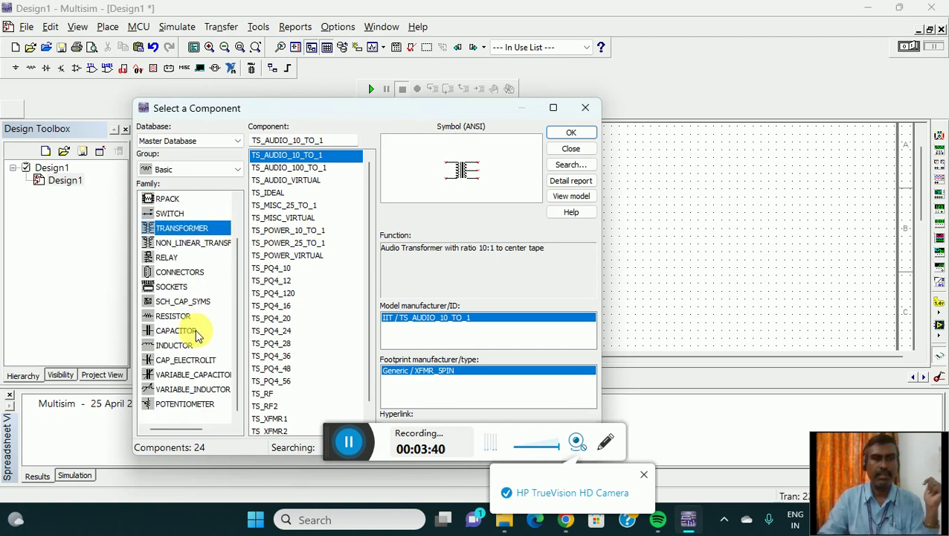
left_click(183, 318)
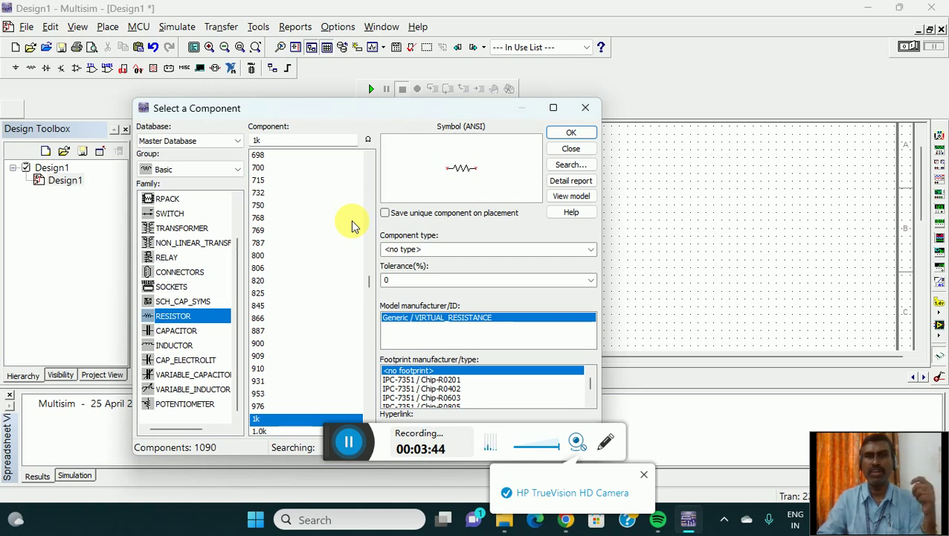
left_click(195, 331)
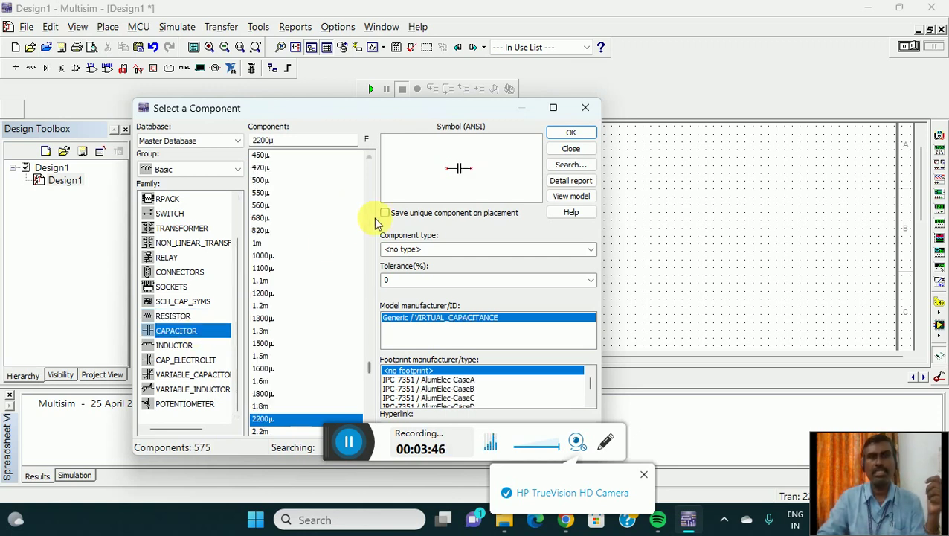
scroll(349, 223, "down", 2)
left_click(177, 346)
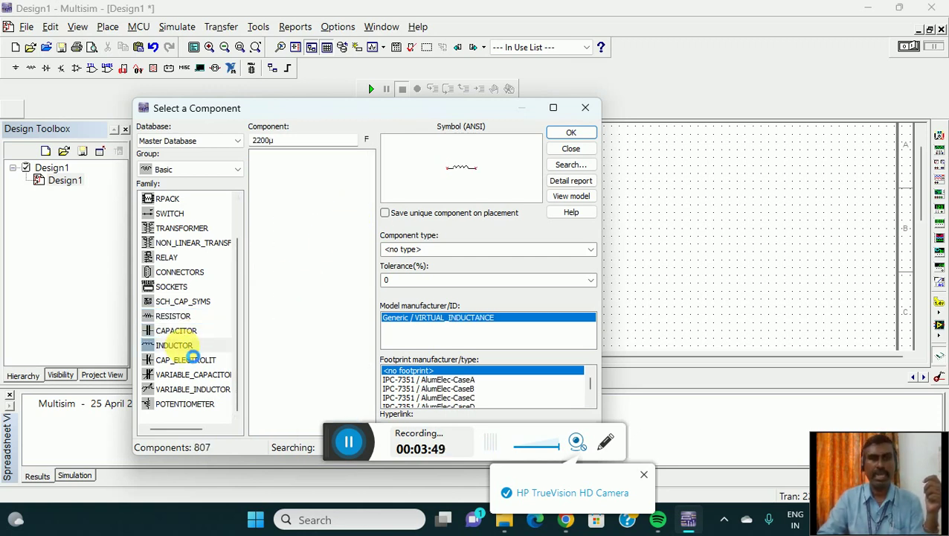
left_click(203, 362)
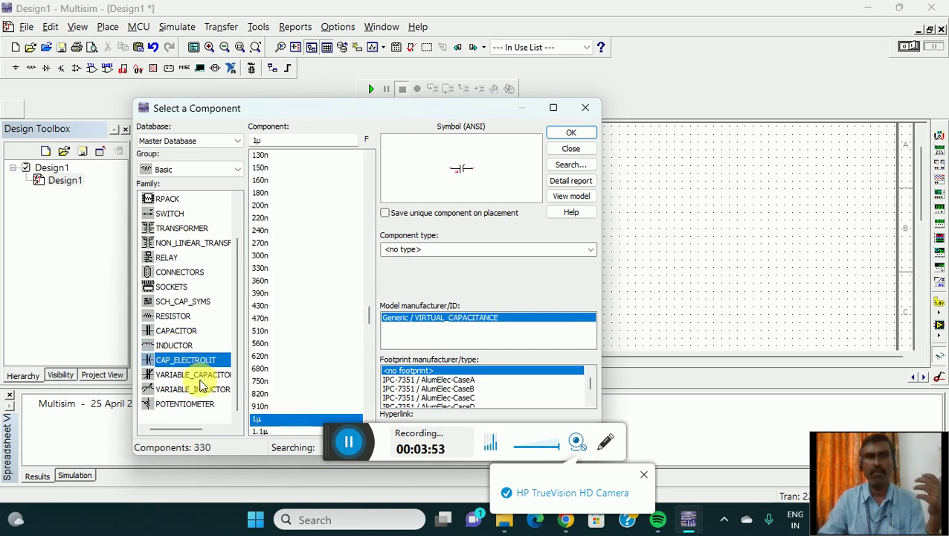
left_click(582, 111)
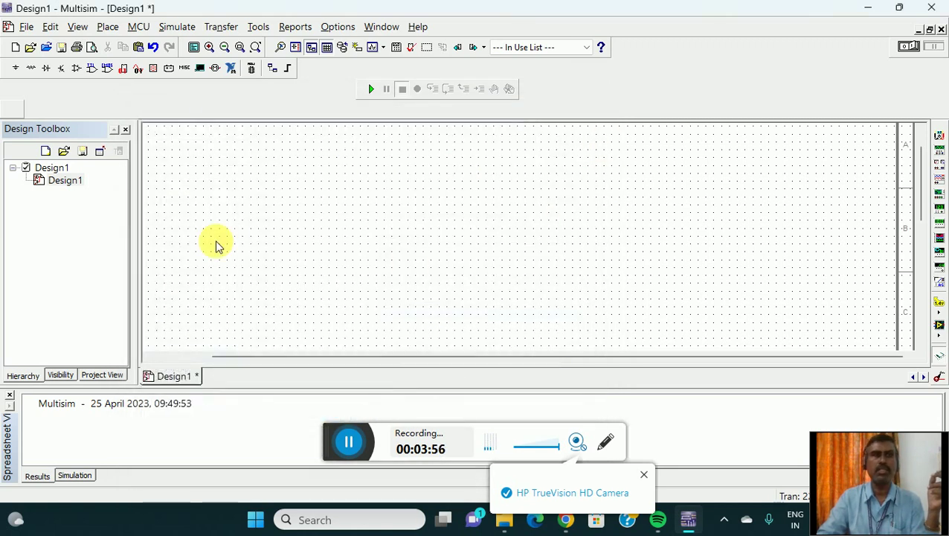
- Examine the Diodes group's DIODE, ZENER, LED, FWB, SCHOTTKY_DIODE, SCR and DIAC families without placing a component
left_click(39, 68)
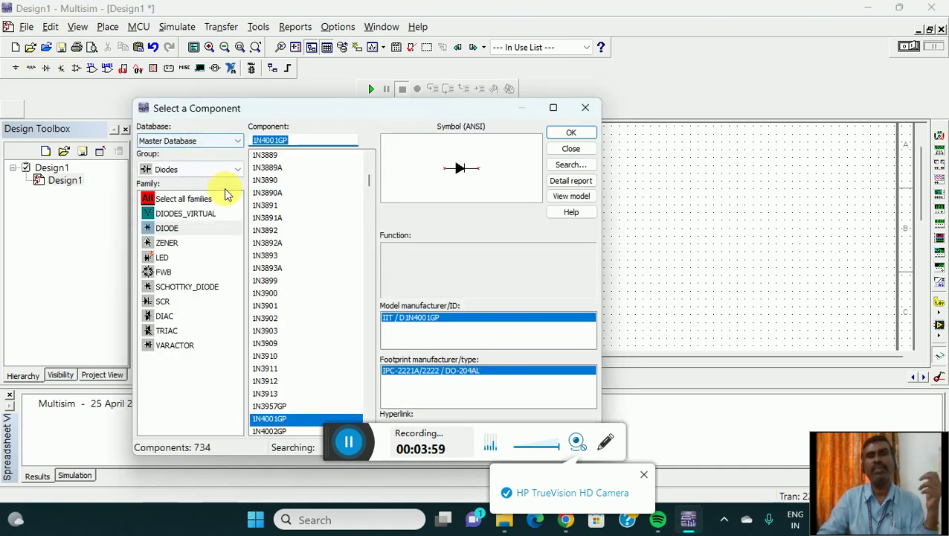
left_click(179, 230)
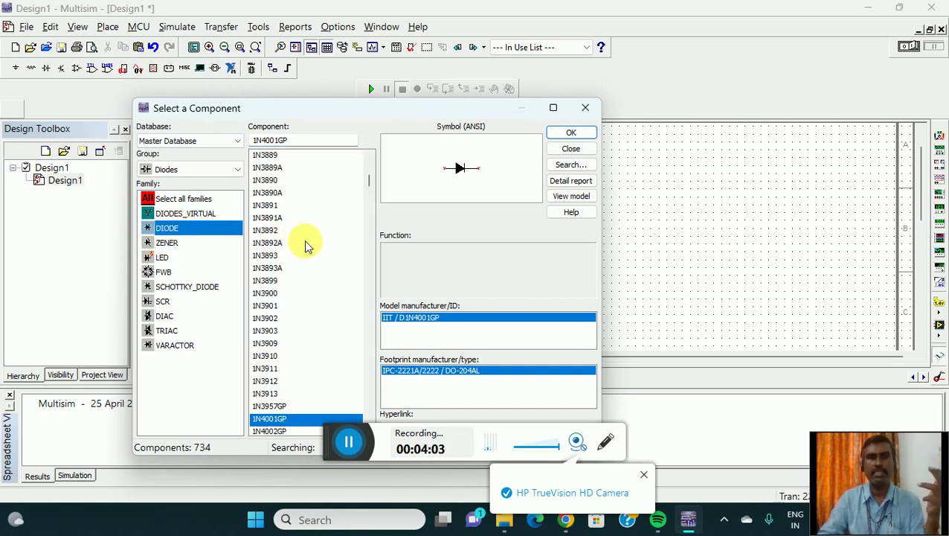
scroll(307, 245, "down", 10)
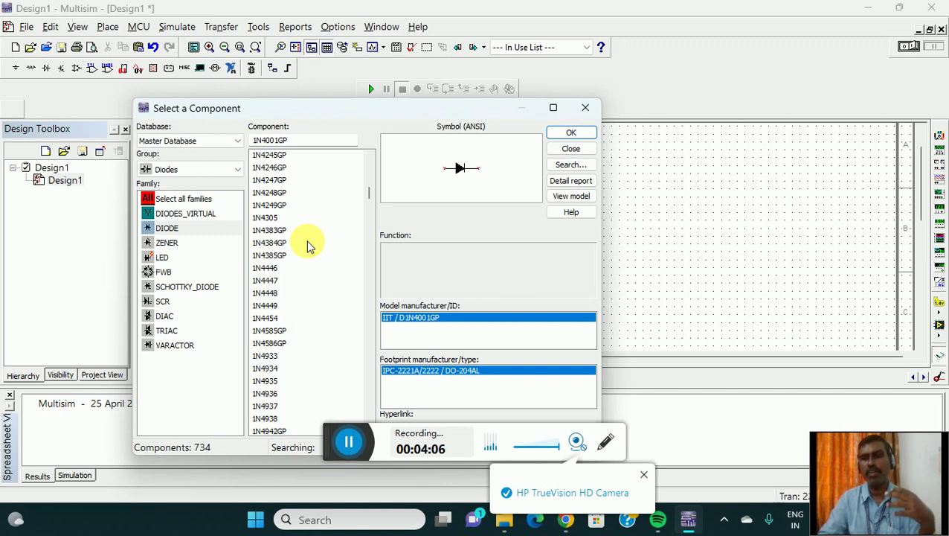
left_click(165, 242)
scroll(320, 201, "down", 2)
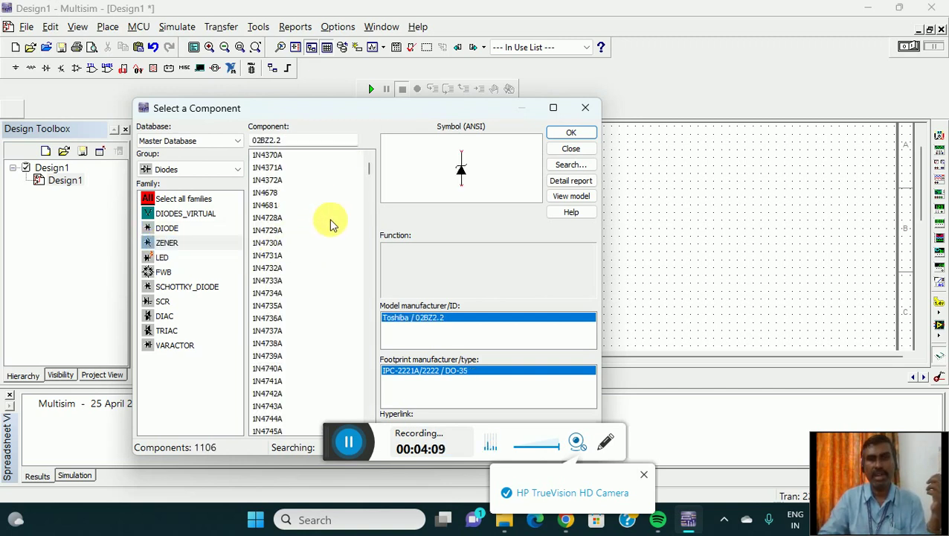
left_click(162, 257)
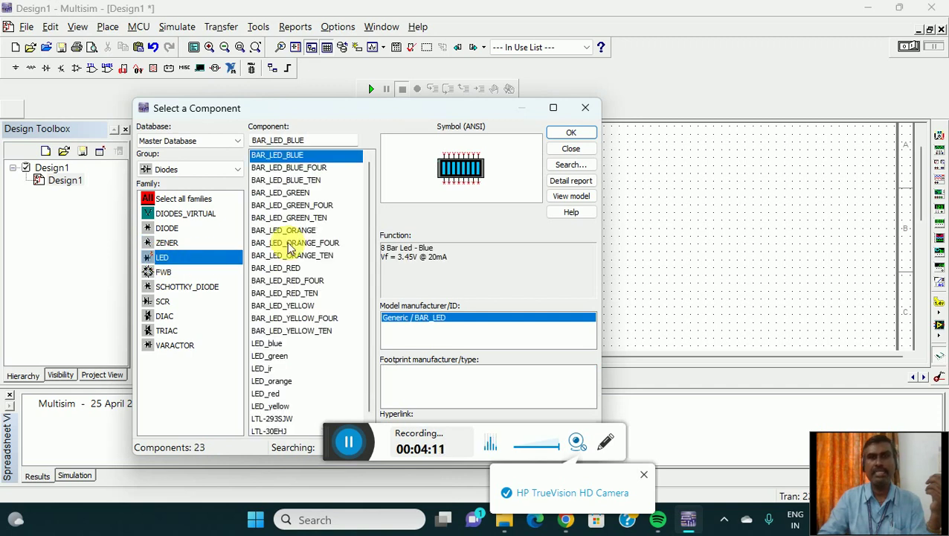
left_click(170, 273)
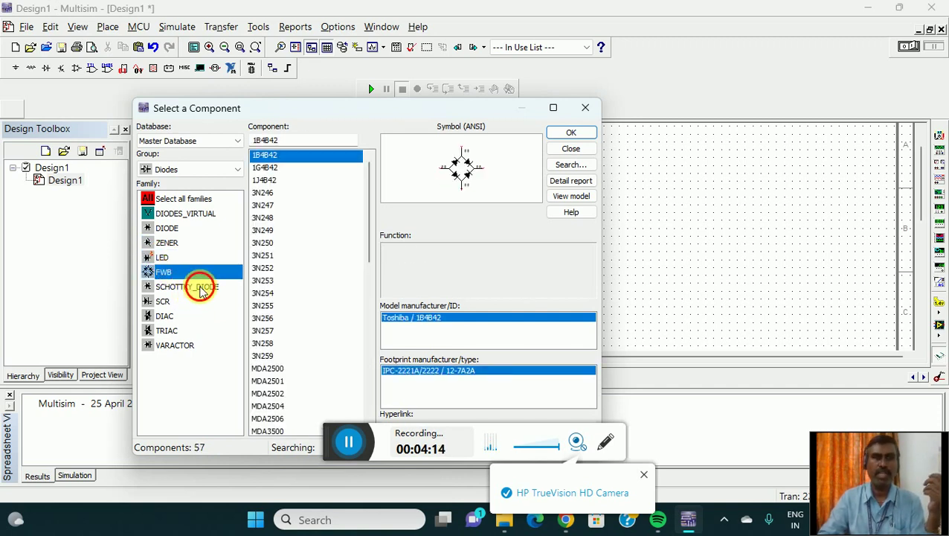
left_click(199, 289)
left_click(164, 302)
left_click(165, 316)
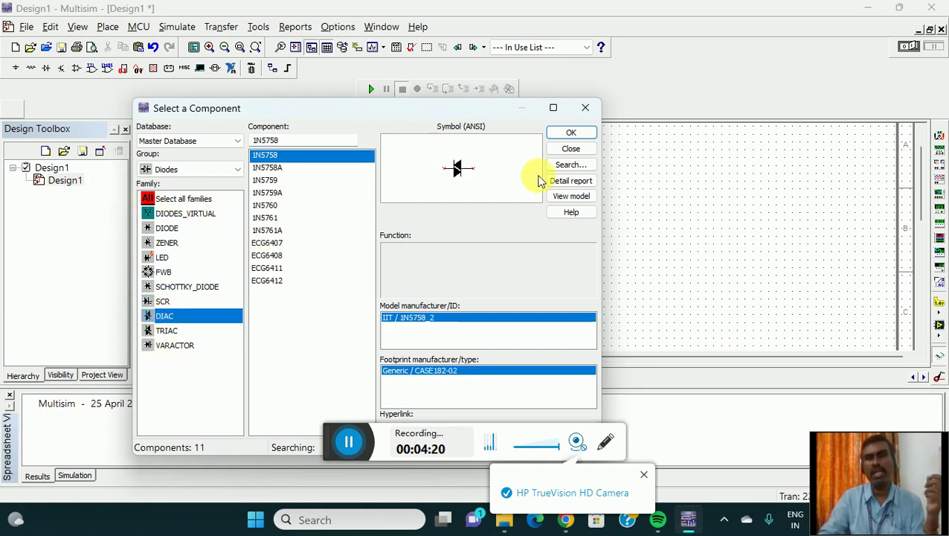
left_click(585, 111)
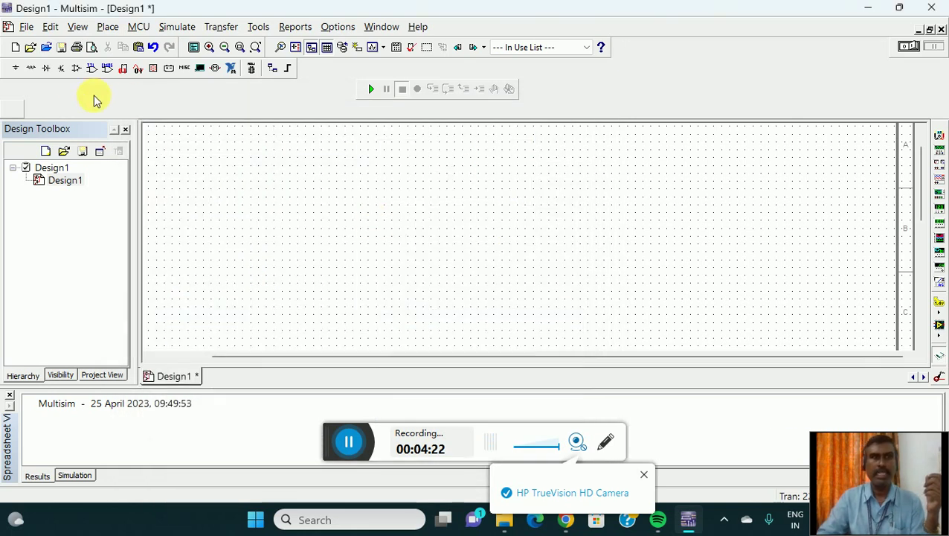
- View the component families in the Transistors group and leave the component browser
left_click(62, 68)
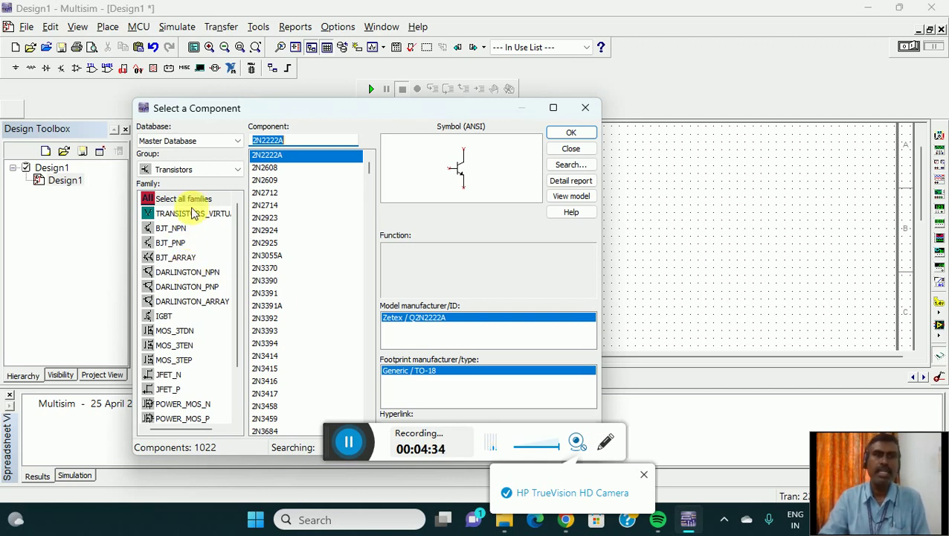
left_click(586, 108)
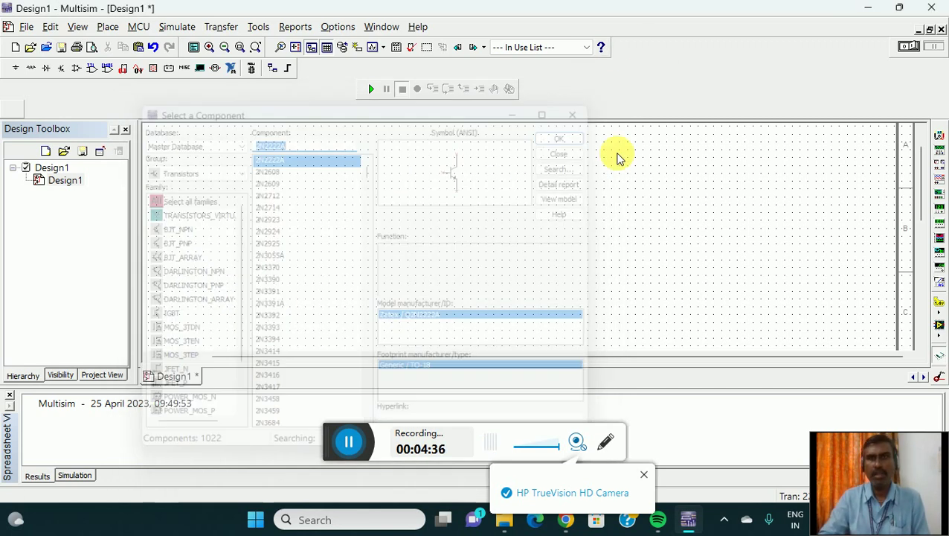
- Show all families of the TTL group, clear the 7408 component filter and look through the full list of TTL parts
left_click(92, 69)
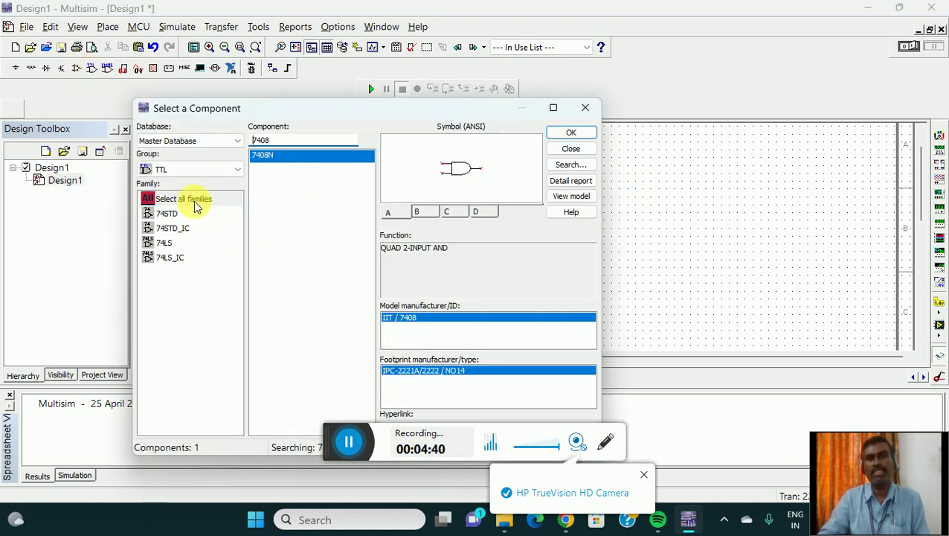
left_click(194, 200)
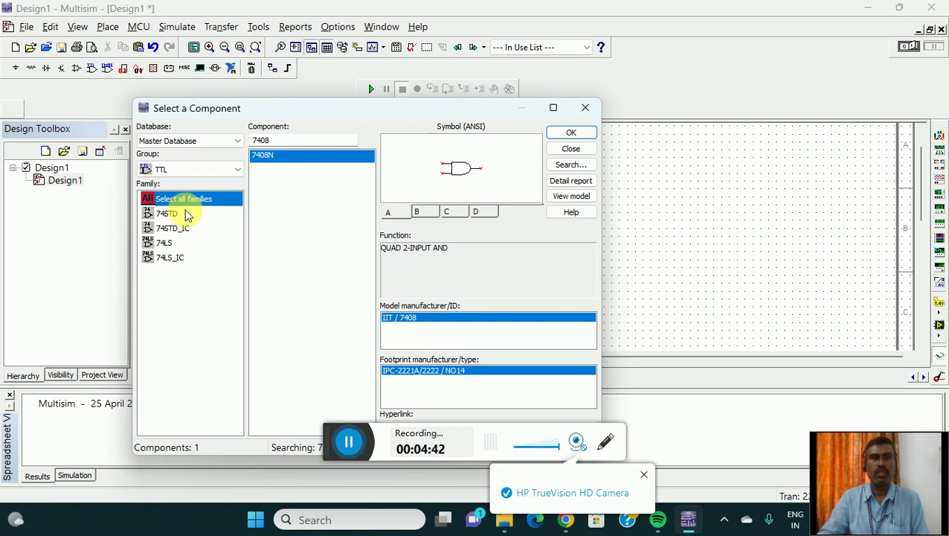
left_click(305, 142)
key("BackSpace")
key("BackSpace")
key("BackSpace")
key("BackSpace")
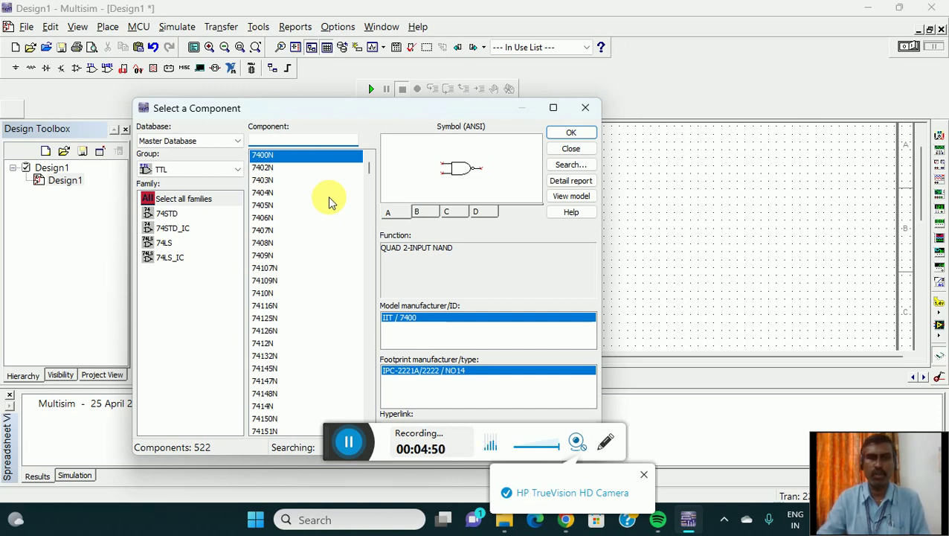
scroll(327, 208, "down", 20)
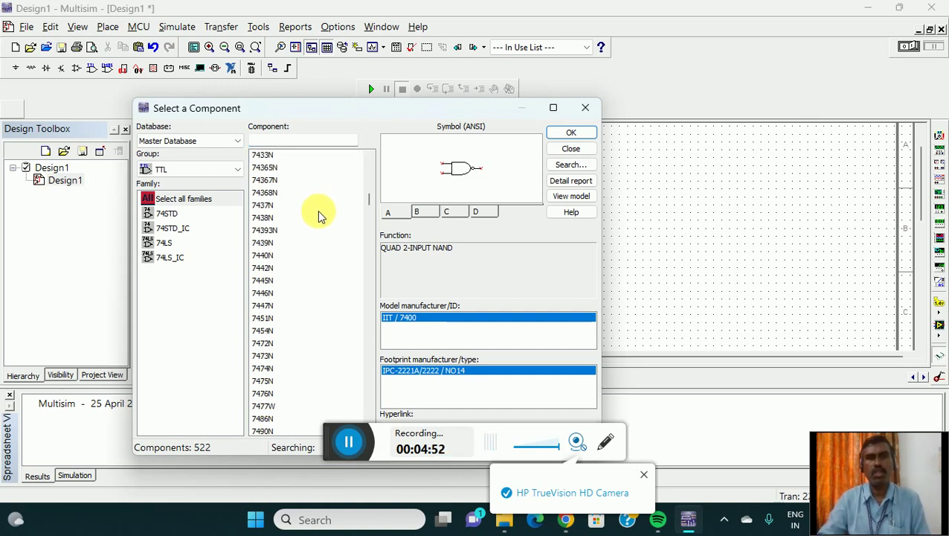
- Look further through the TTL parts to the 74LS entries and leave the component browser
scroll(319, 214, "down", 20)
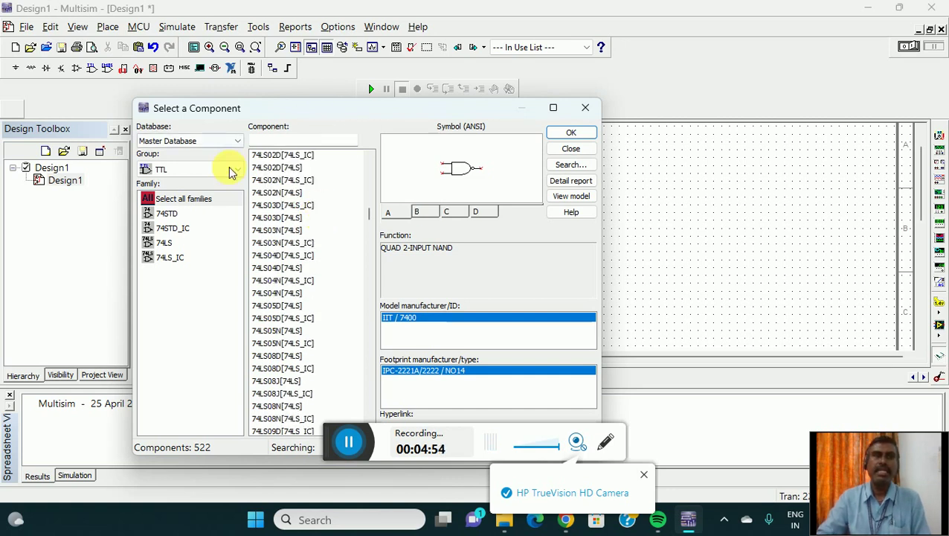
left_click(580, 108)
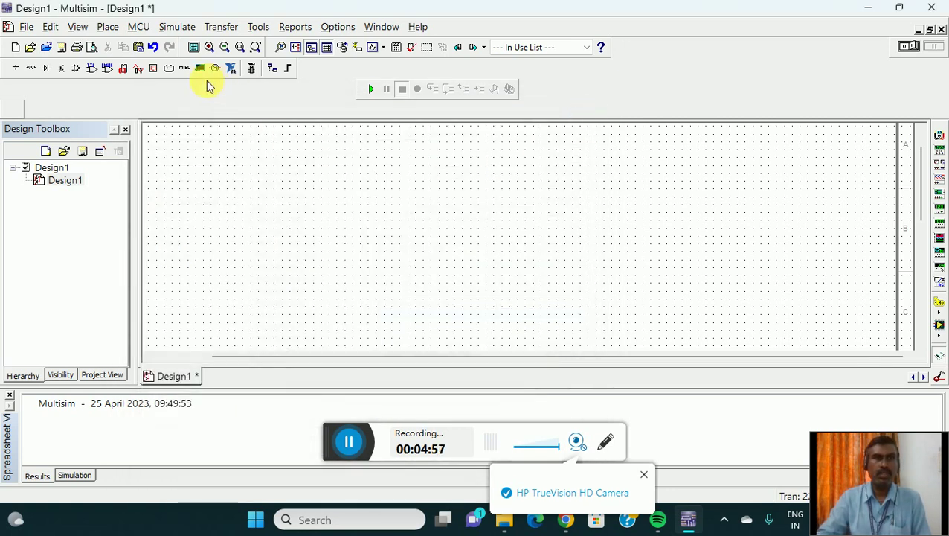
- Examine the Indicators group's families from VOLTMETER, AMMETER and PROBE through HEX_DISPLAY and BARGRAPH, and leave the component browser without placing a part
left_click(152, 70)
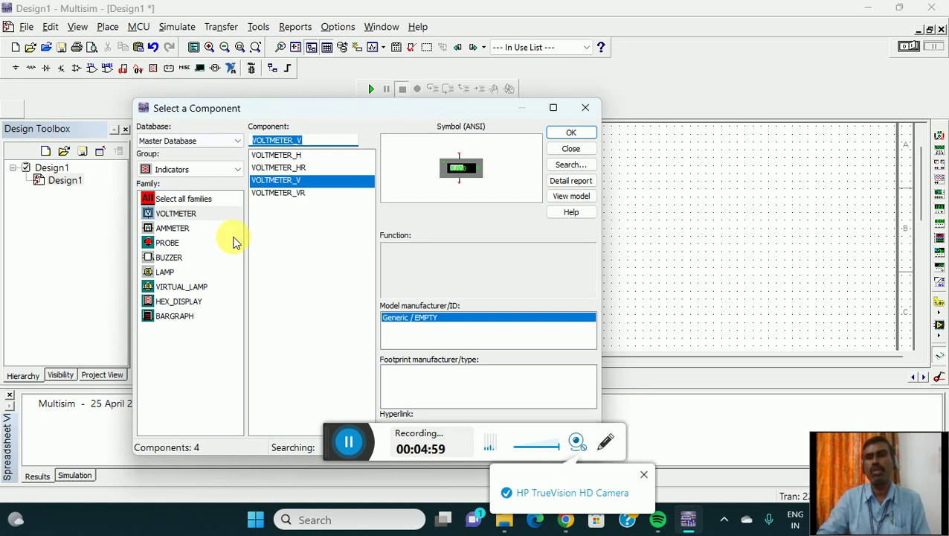
left_click(175, 214)
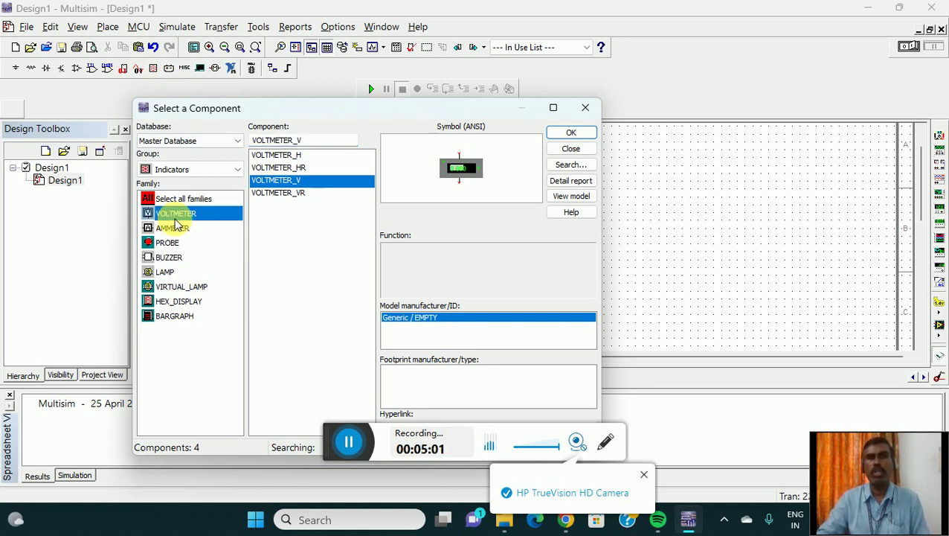
left_click(174, 227)
left_click(177, 244)
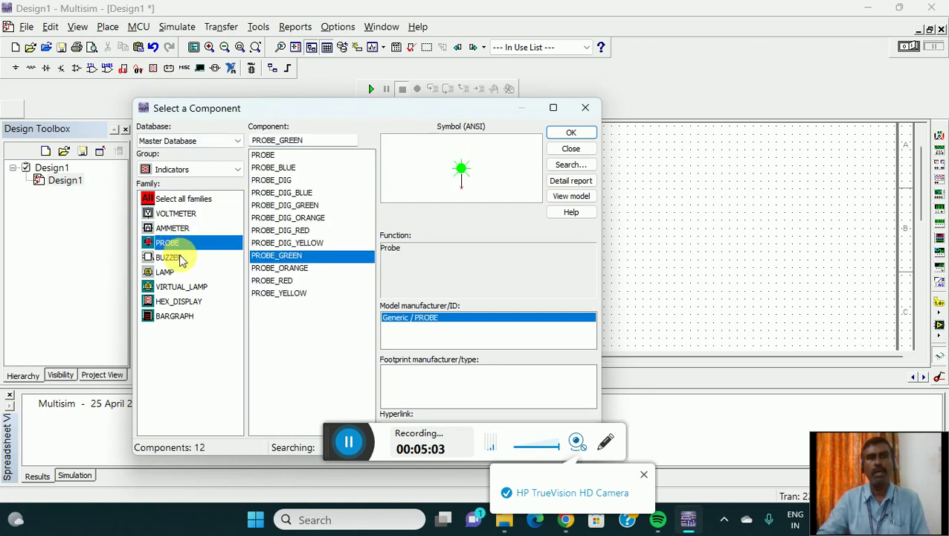
left_click(180, 257)
left_click(177, 274)
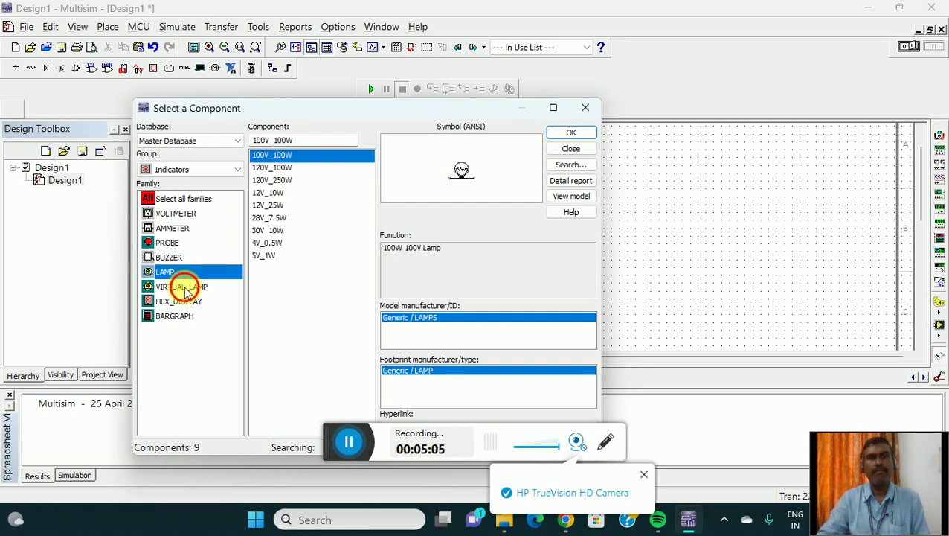
left_click(183, 286)
left_click(192, 302)
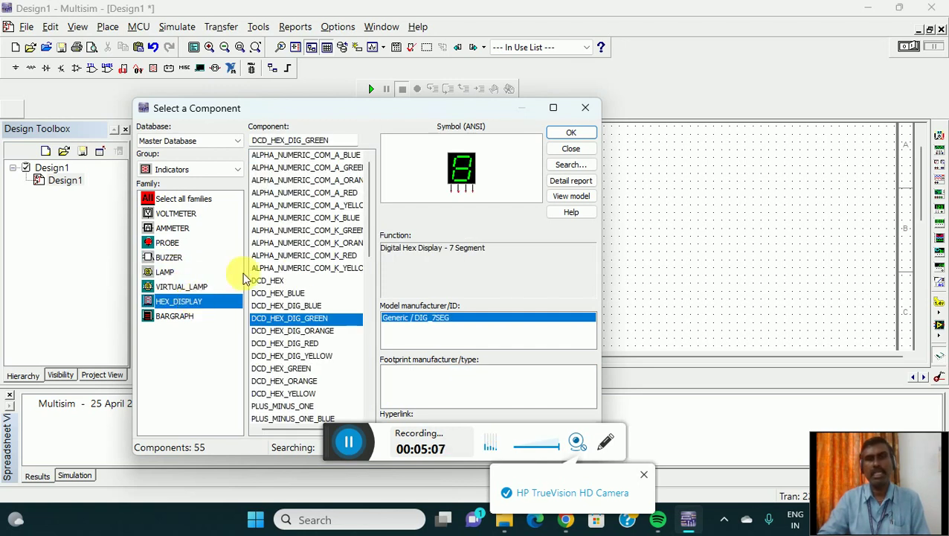
left_click(183, 316)
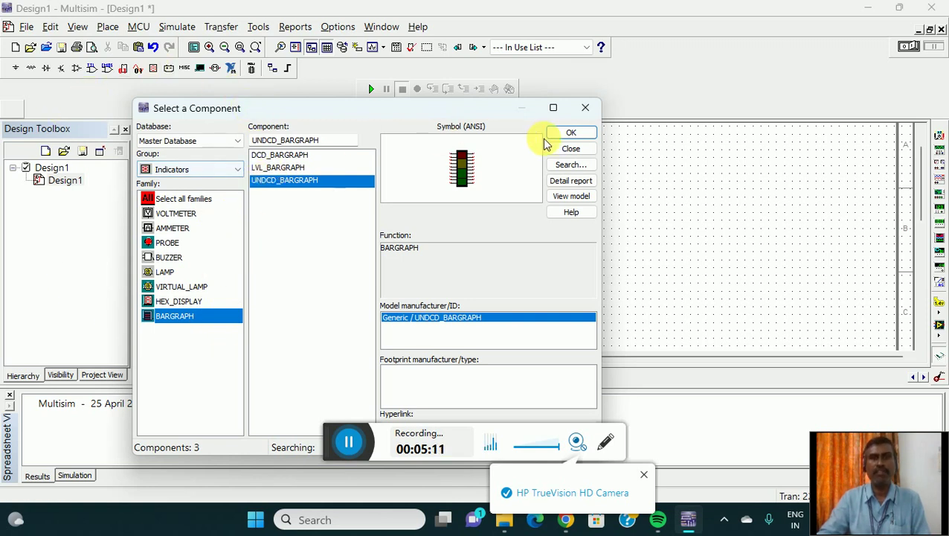
left_click(593, 108)
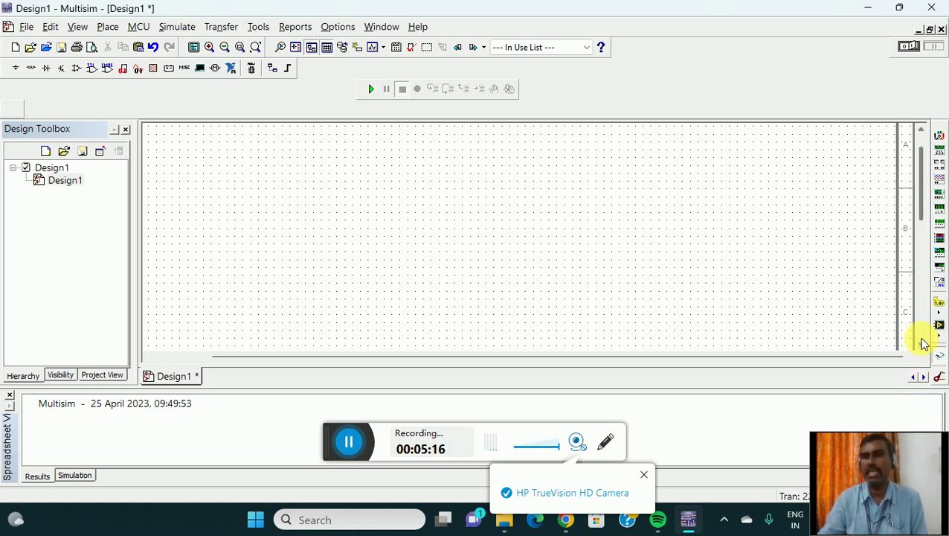
- Place a multimeter in the upper middle of the schematic, view its front panel and close the panel
left_click(939, 138)
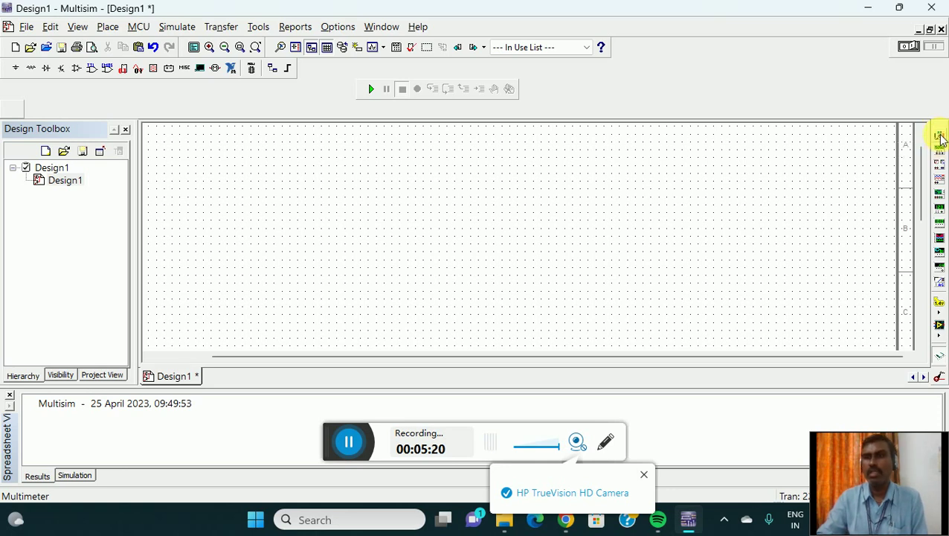
left_click(454, 227)
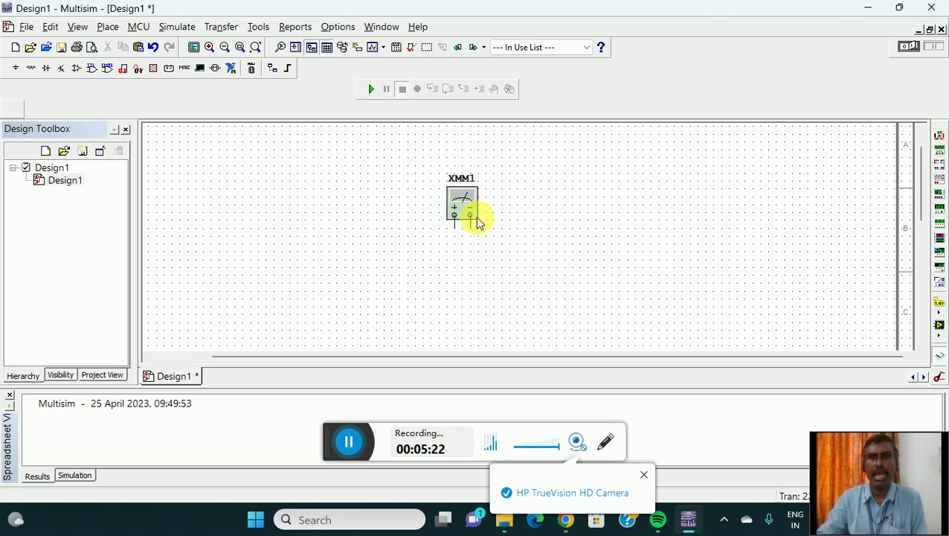
double_click(462, 205)
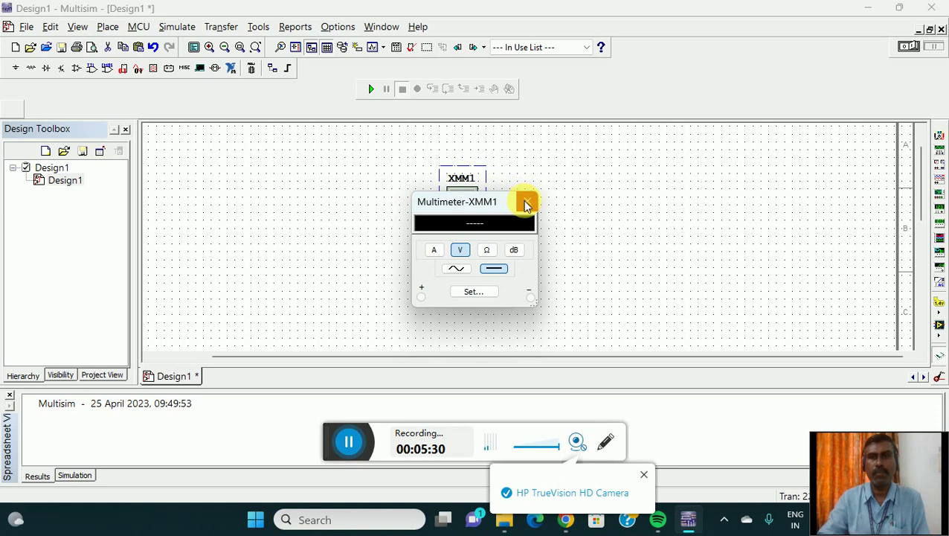
left_click(526, 203)
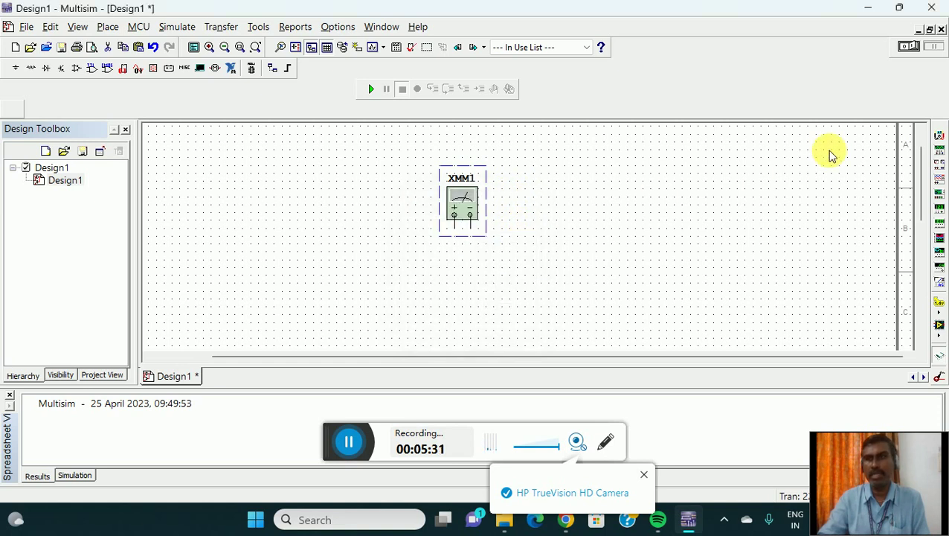
- Place a function generator to the right of the multimeter and open its waveform and signal settings
left_click(940, 152)
left_click(603, 235)
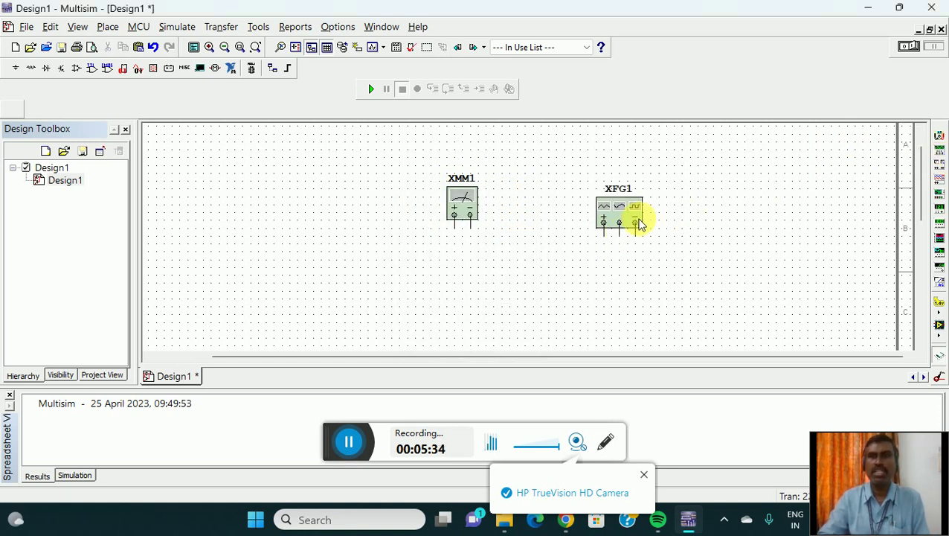
double_click(619, 217)
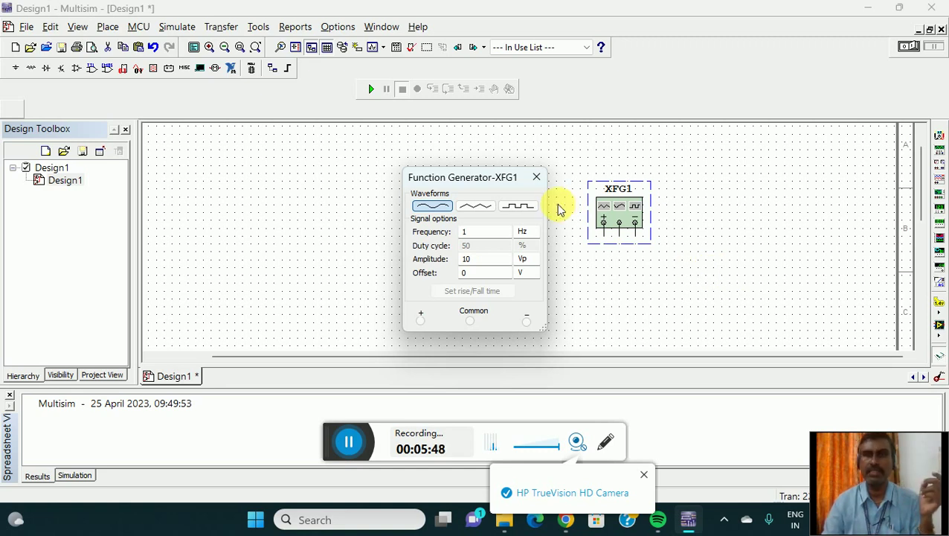
- Place a wattmeter to the right of the function generator and view the instrument list containing the BJT Analyzer and Impedance Meter
left_click(941, 169)
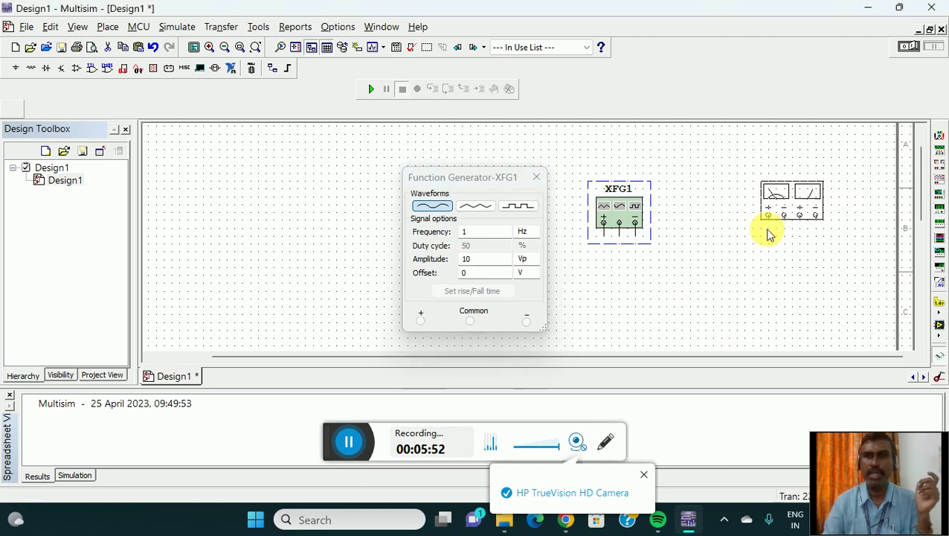
left_click(729, 233)
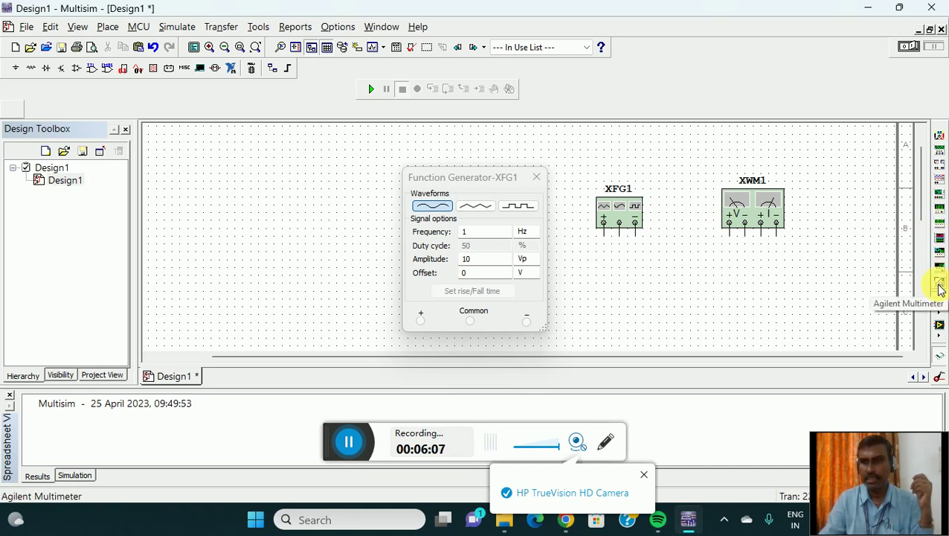
left_click(939, 336)
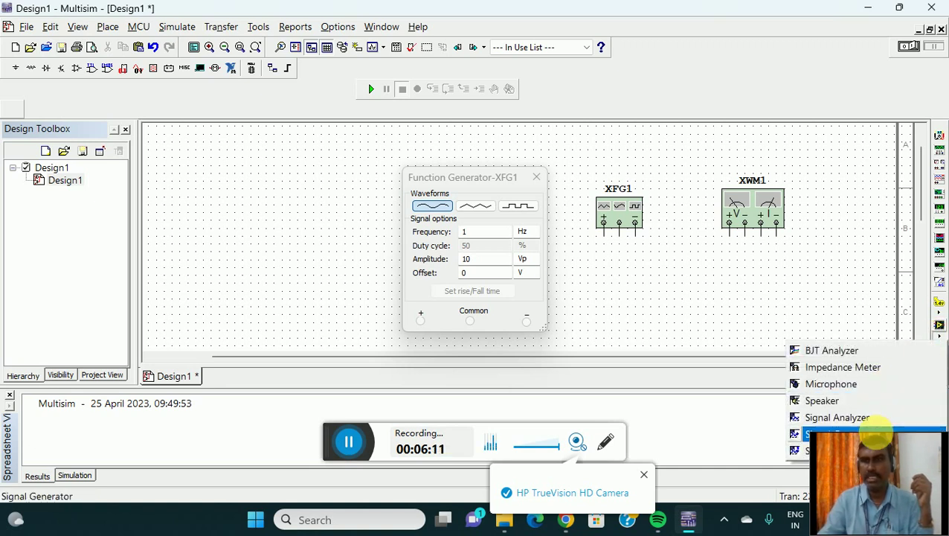
- Place a two-channel oscilloscope at the left of the schematic, view its front panel and close the panel
left_click(940, 179)
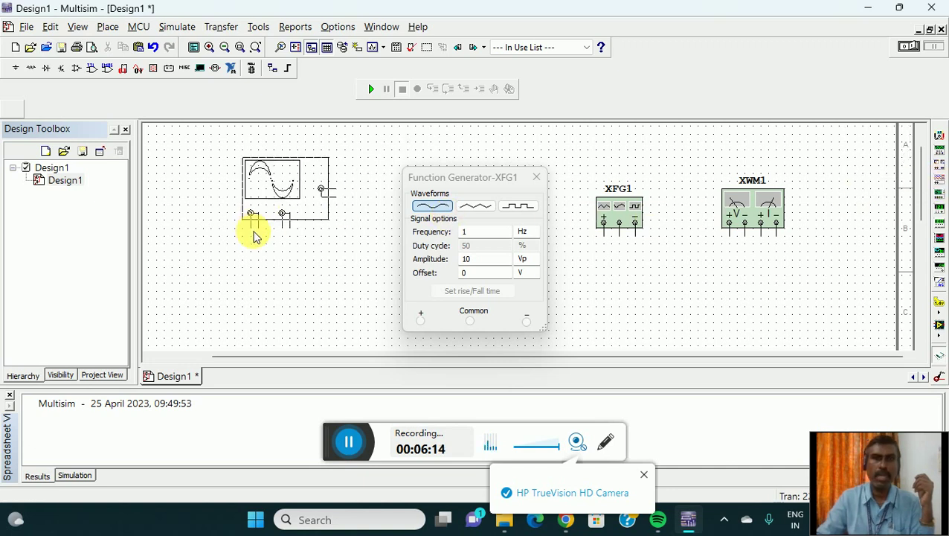
left_click(255, 232)
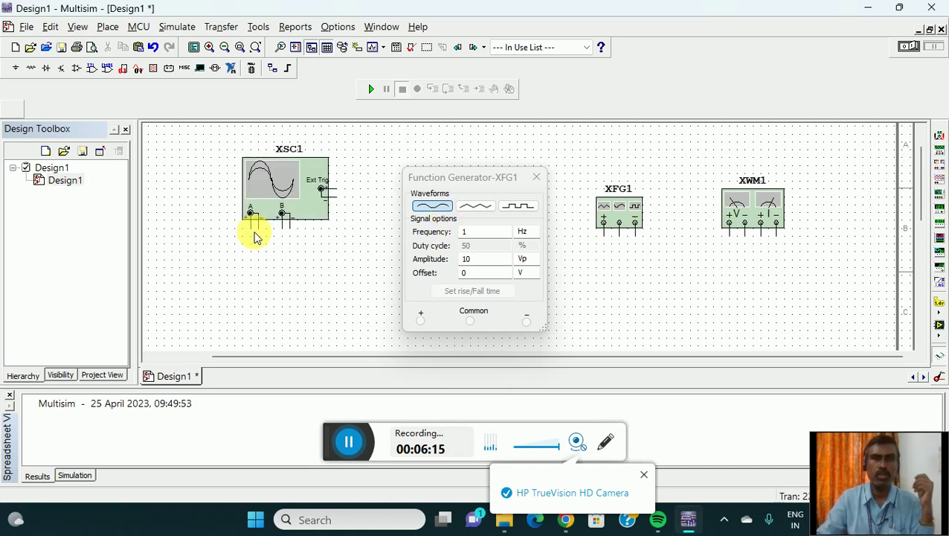
double_click(292, 186)
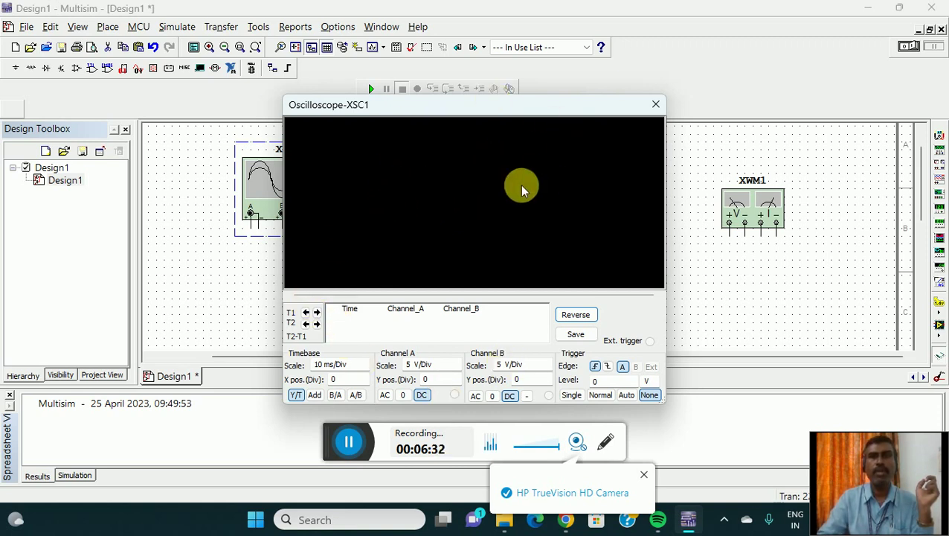
left_click(656, 105)
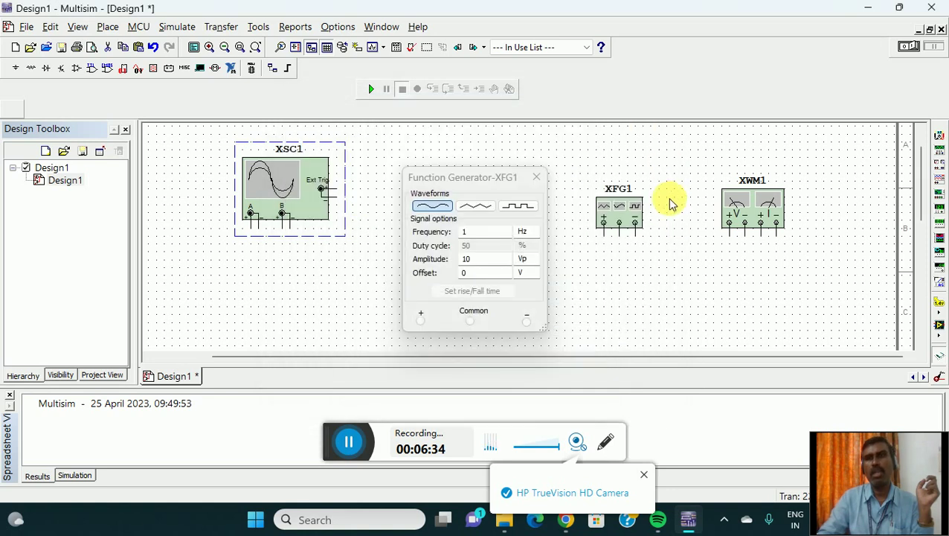